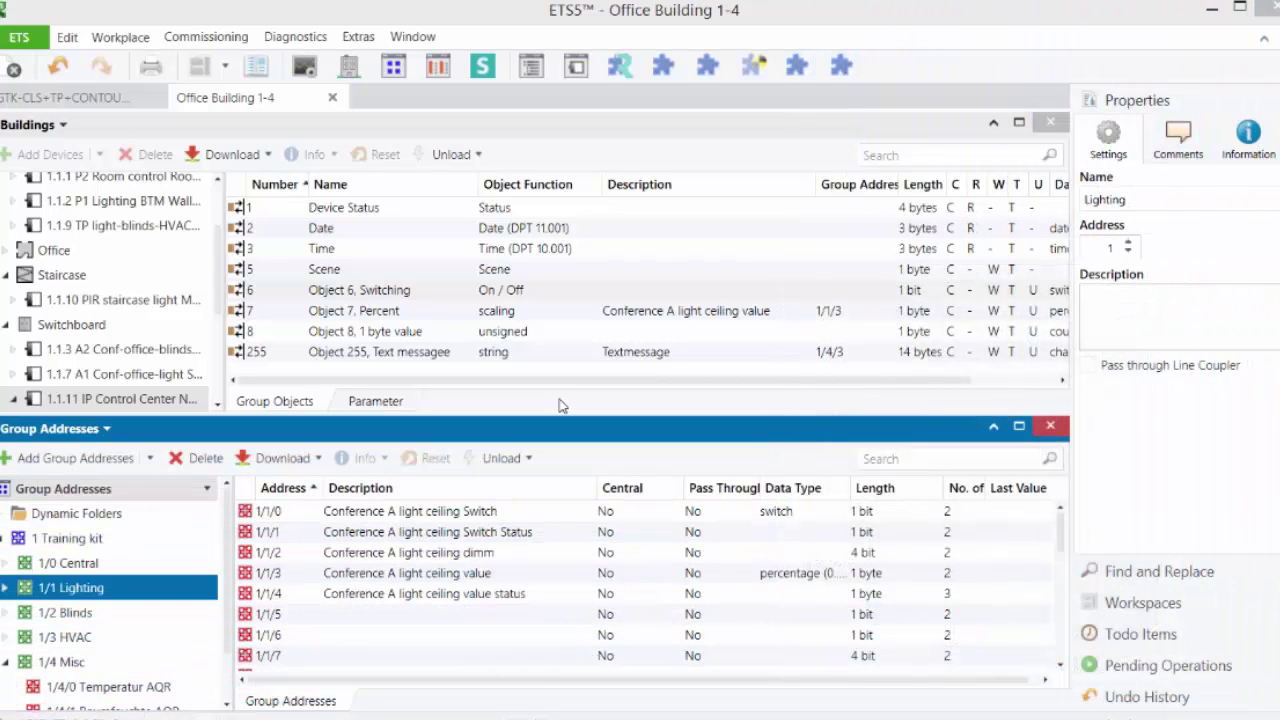
# Review the Date, Object 6 Switching, Object 7 Percent and 1/1 Lighting group properties
pyautogui.click(362, 232)
pyautogui.click(347, 292)
pyautogui.click(351, 314)
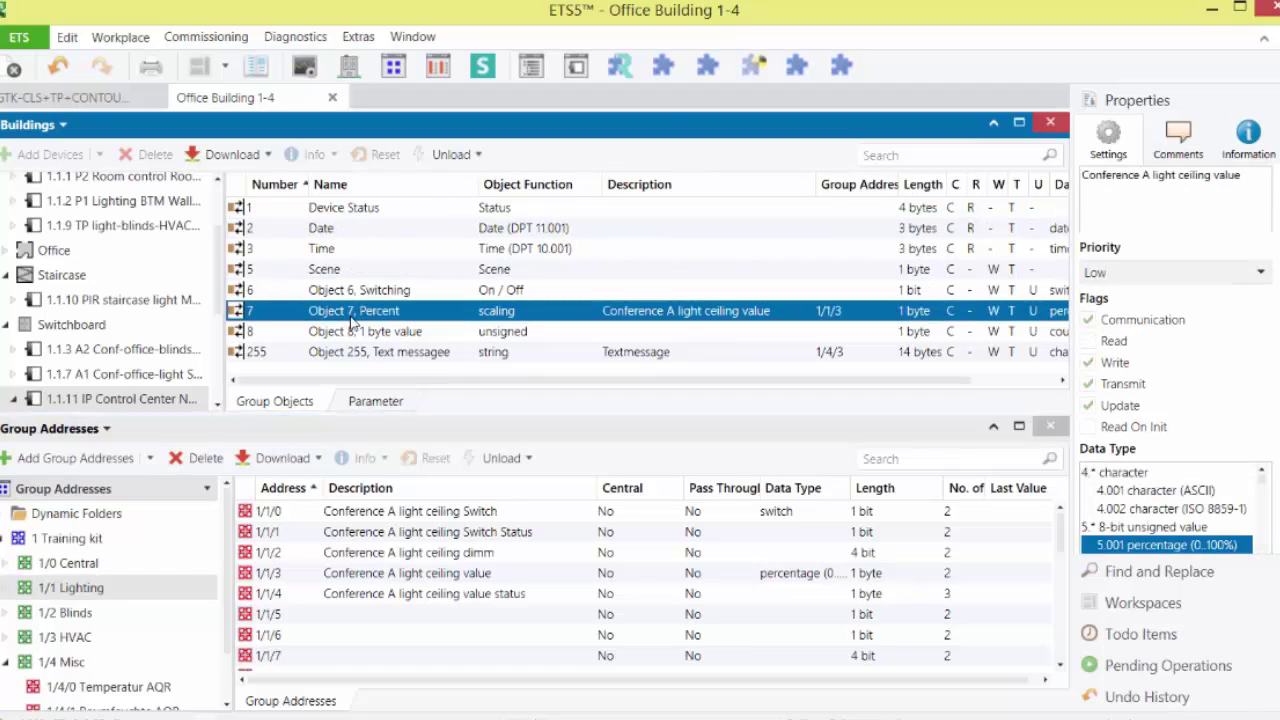
pyautogui.click(388, 532)
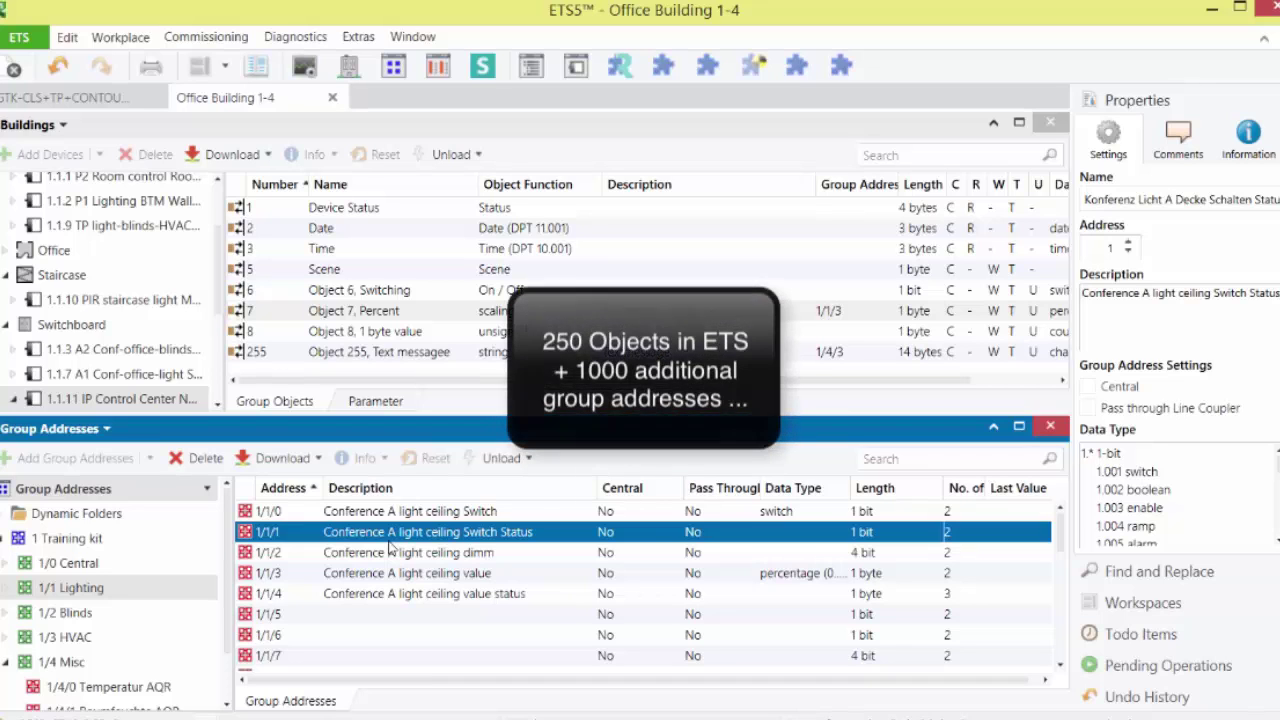
pyautogui.click(377, 310)
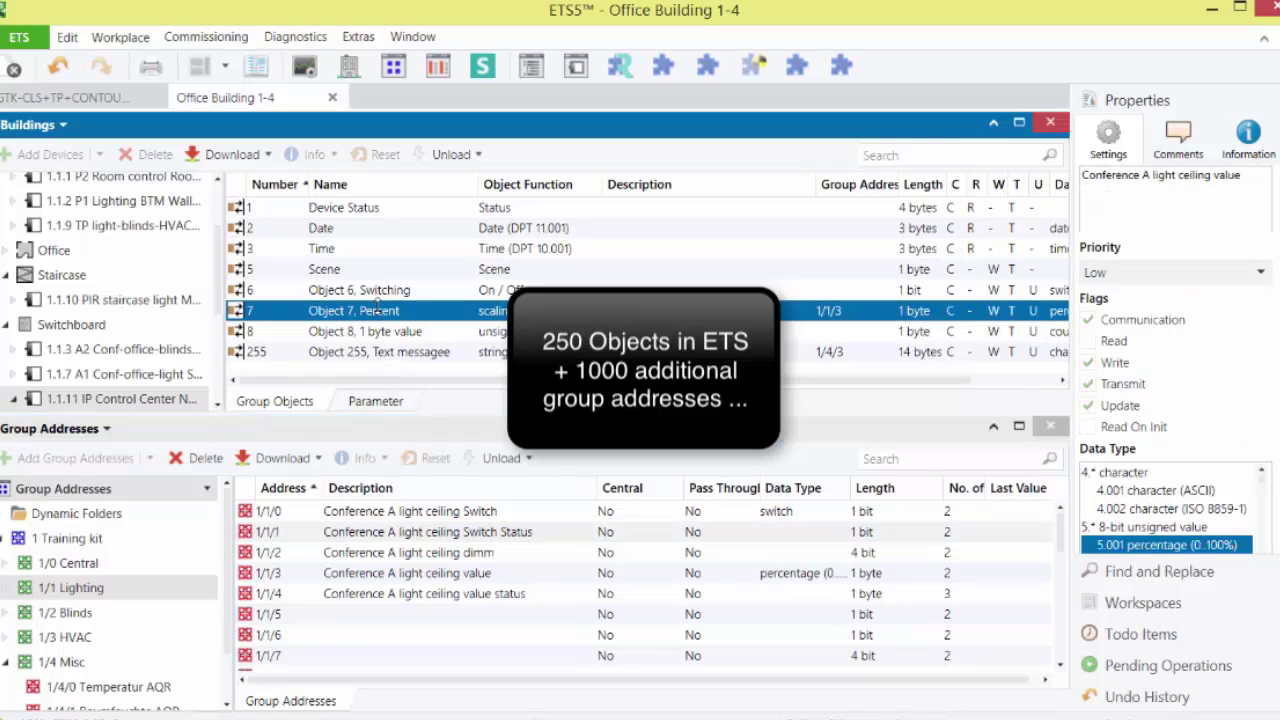
# Show the IP Control Center's Object 226-230 parameter page, checking Extras for Export OPC
pyautogui.click(394, 406)
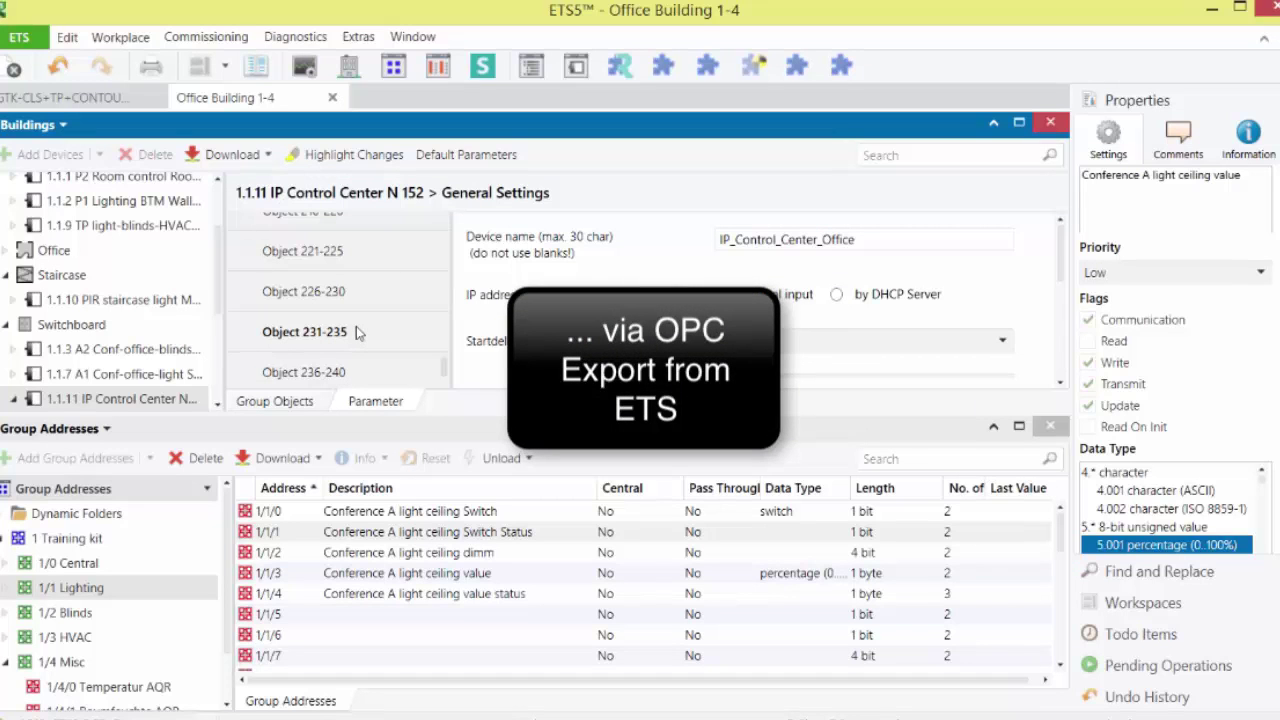
pyautogui.click(358, 36)
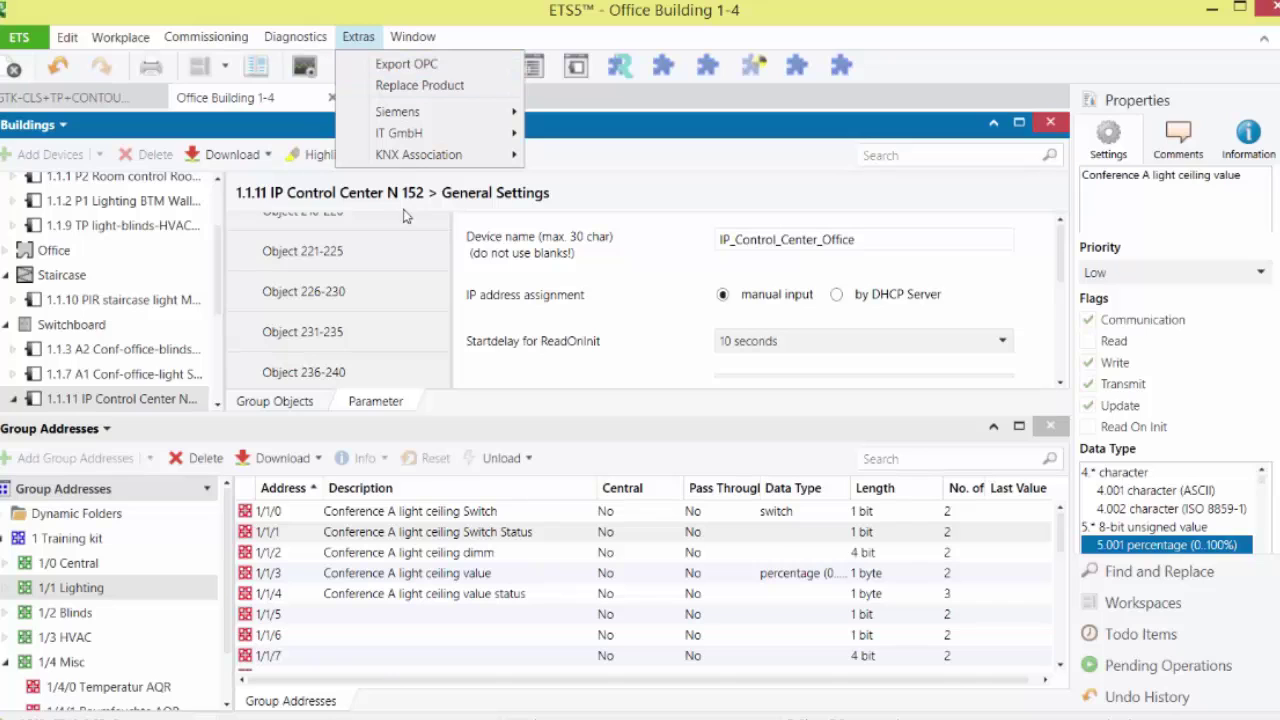
pyautogui.click(381, 287)
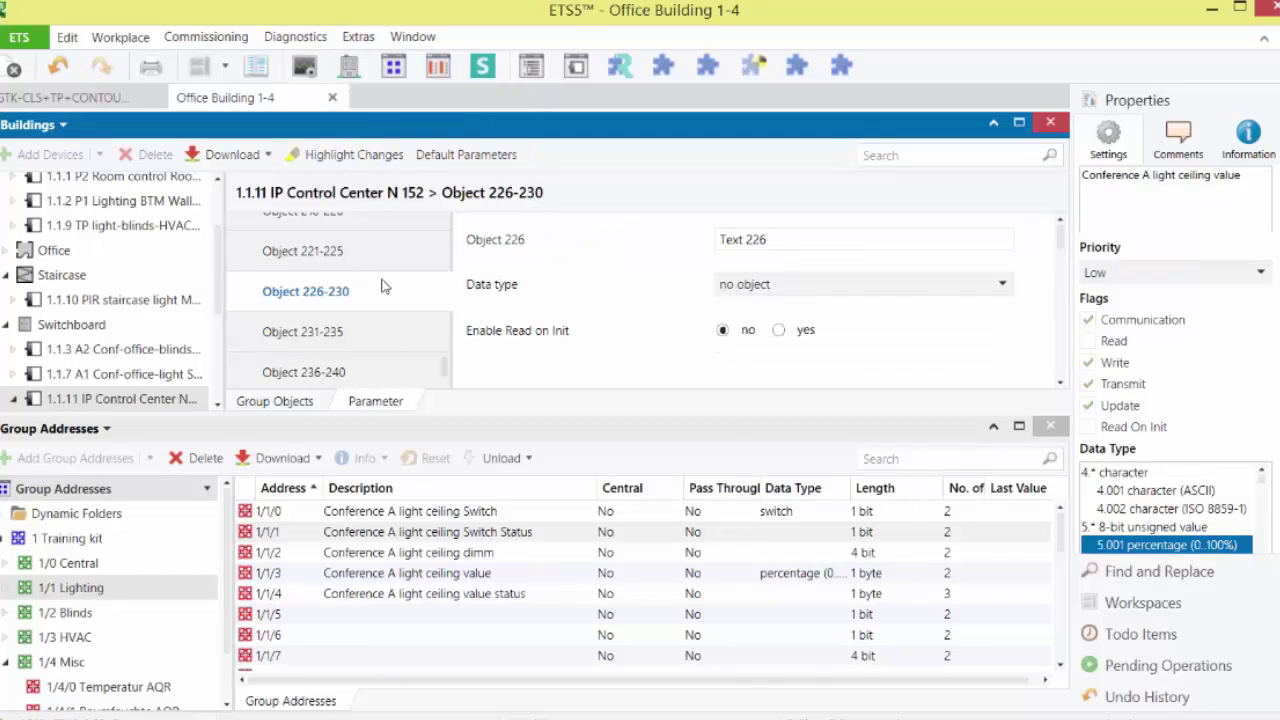
pyautogui.scroll(15, 381, 287)
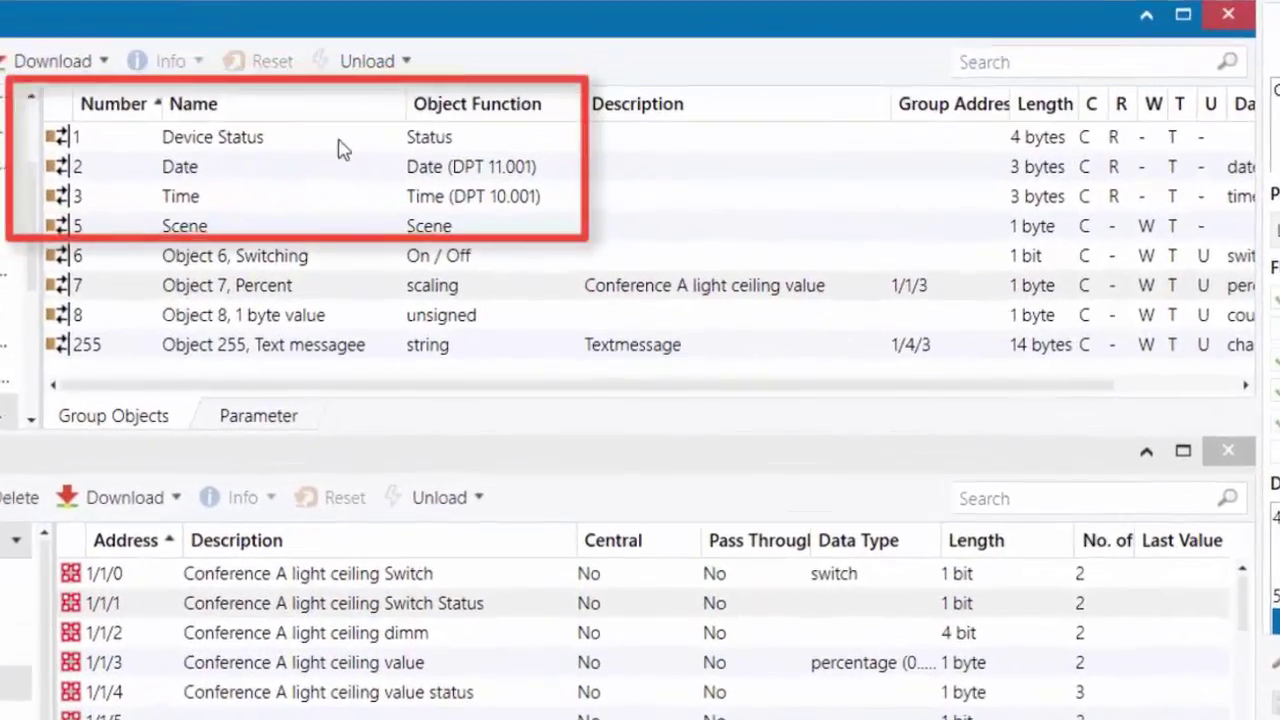
# Review the Date, Time, Scene, Object 6 and Object 255 Text messagee group object properties
pyautogui.click(433, 212)
pyautogui.click(323, 165)
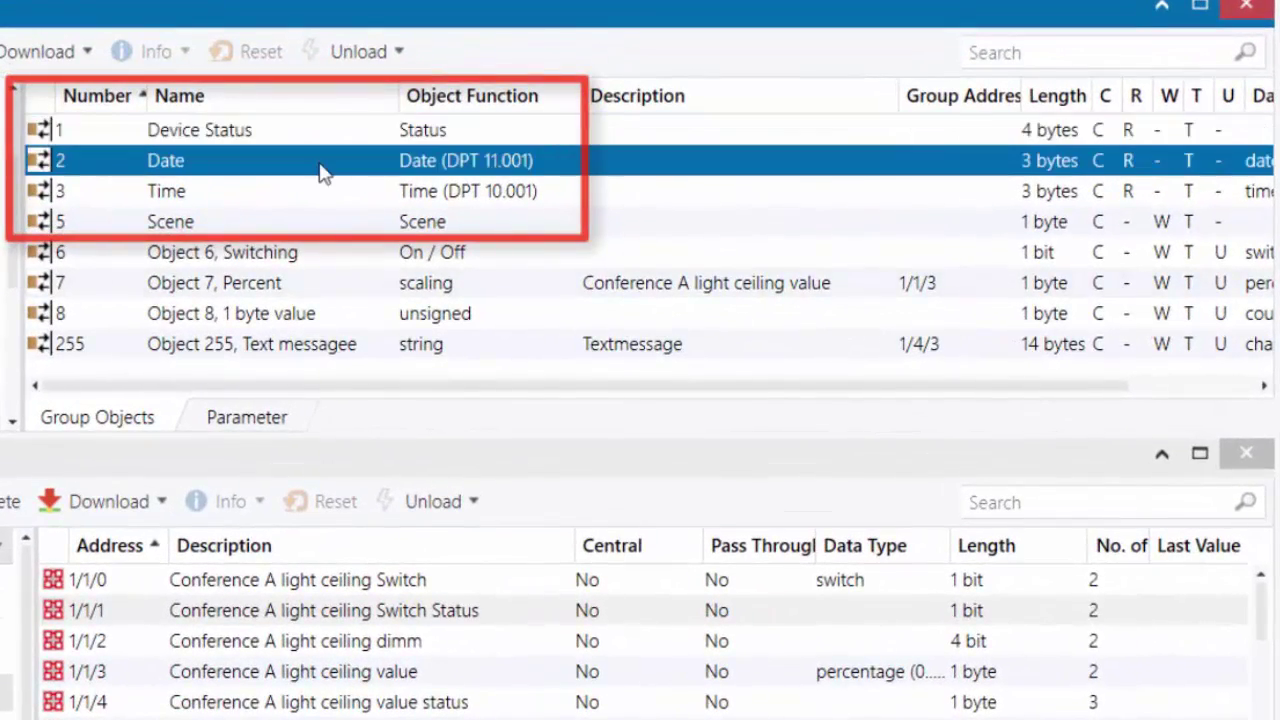
pyautogui.click(316, 196)
pyautogui.click(319, 221)
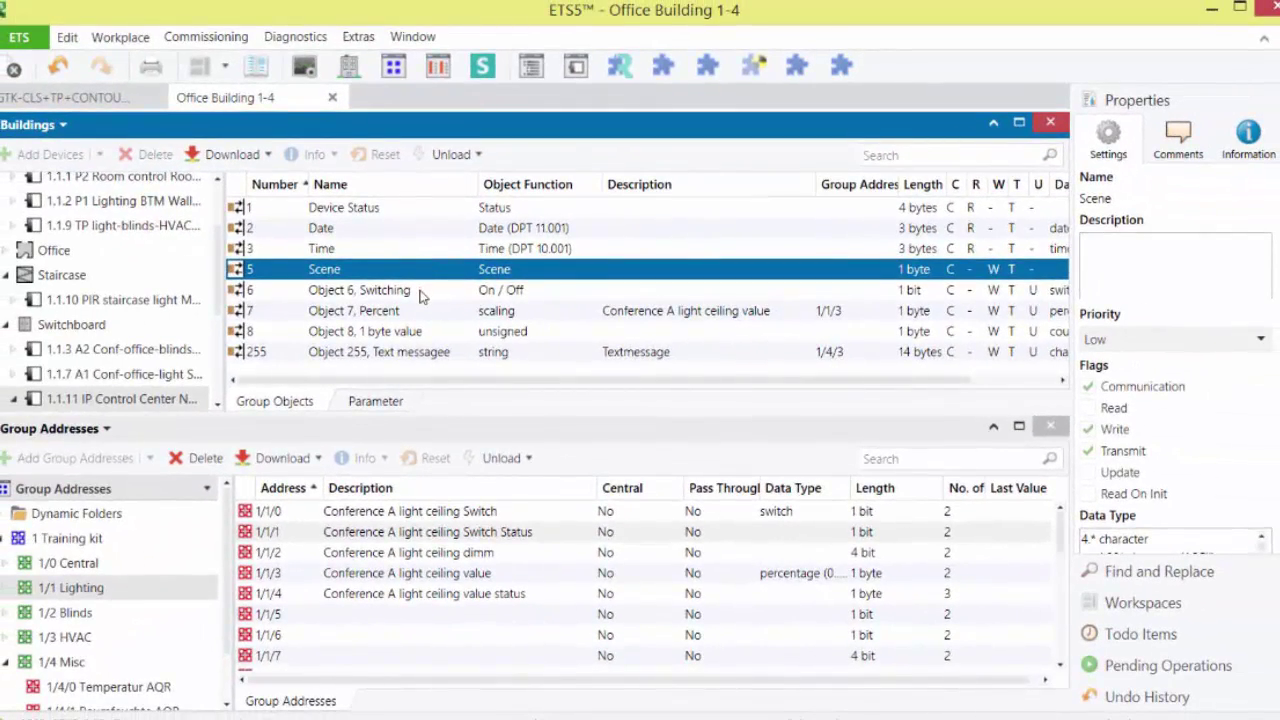
pyautogui.click(421, 291)
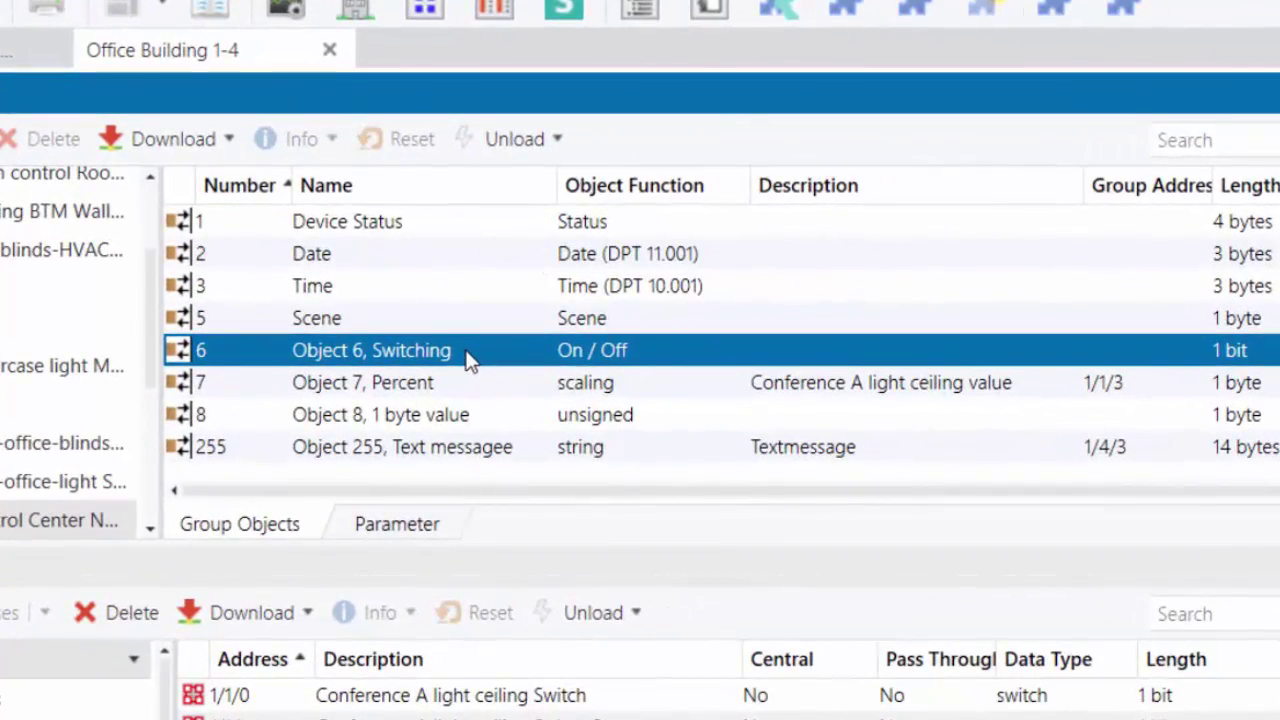
pyautogui.click(473, 459)
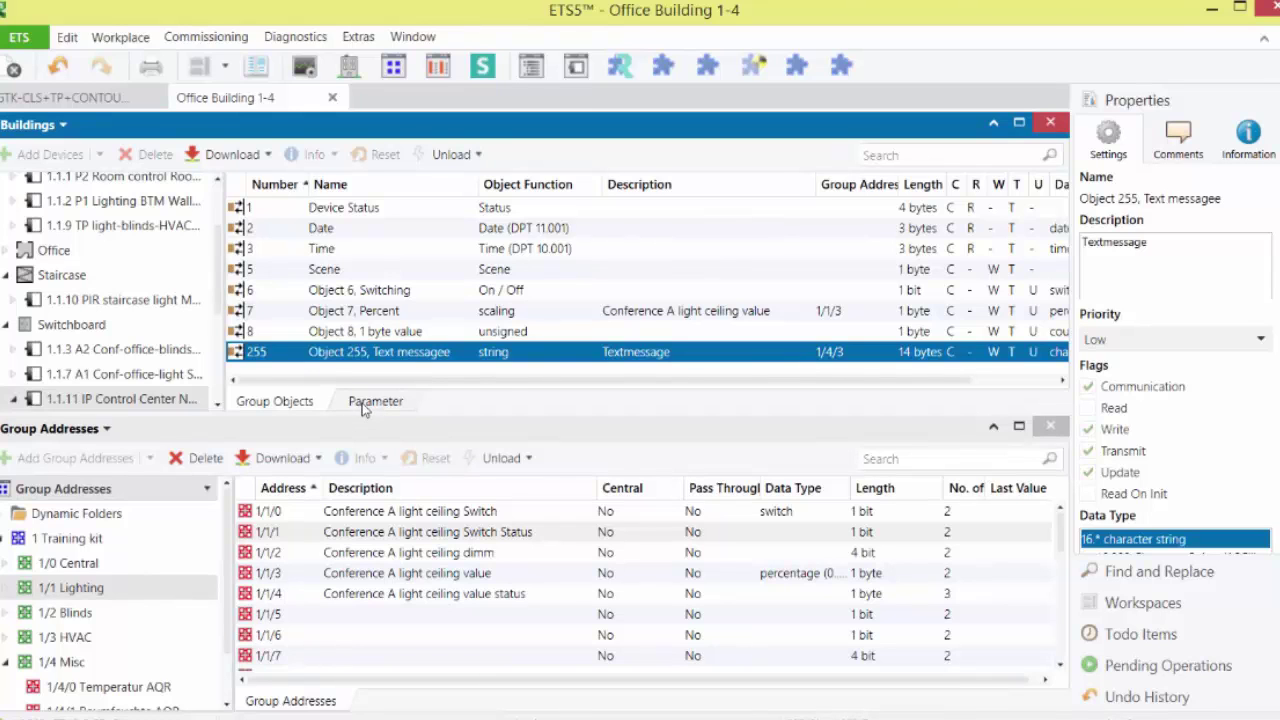
# Open the enlarged Object 6-10 parameter page and select Object 6's name 'Text 6'
pyautogui.click(364, 403)
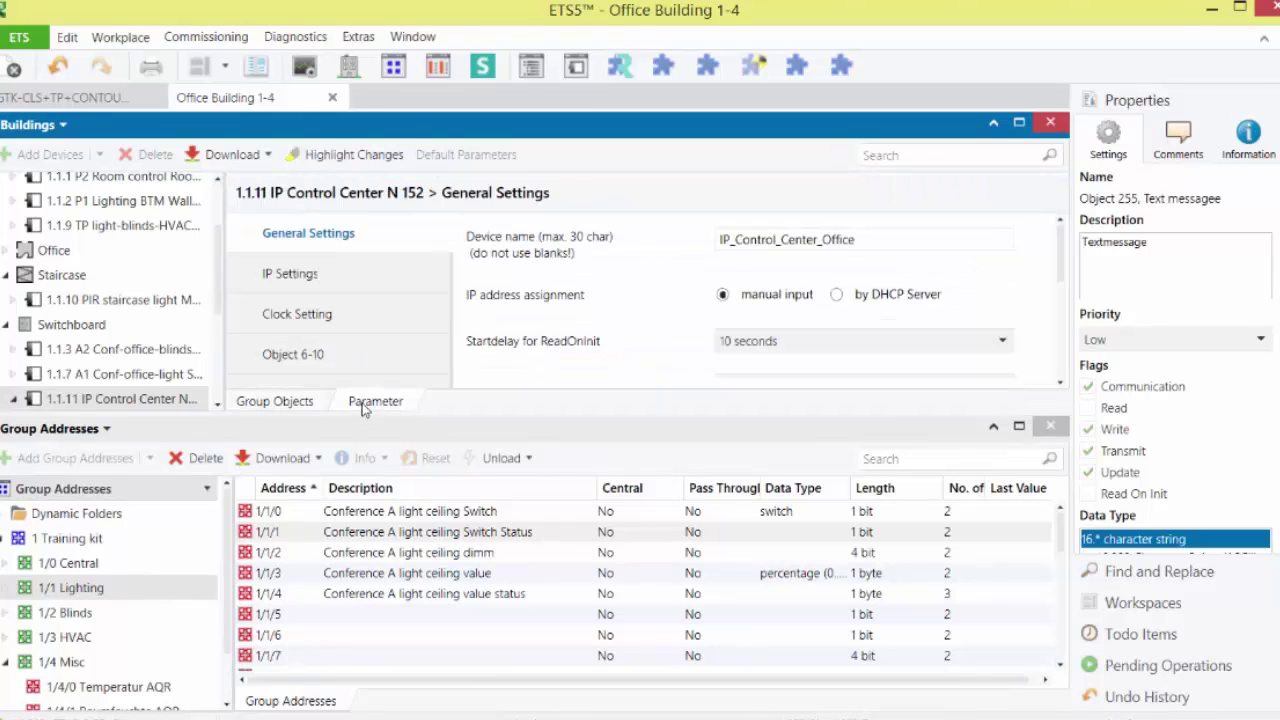
pyautogui.click(455, 424)
pyautogui.moveTo(455, 424); pyautogui.dragTo(455, 568)
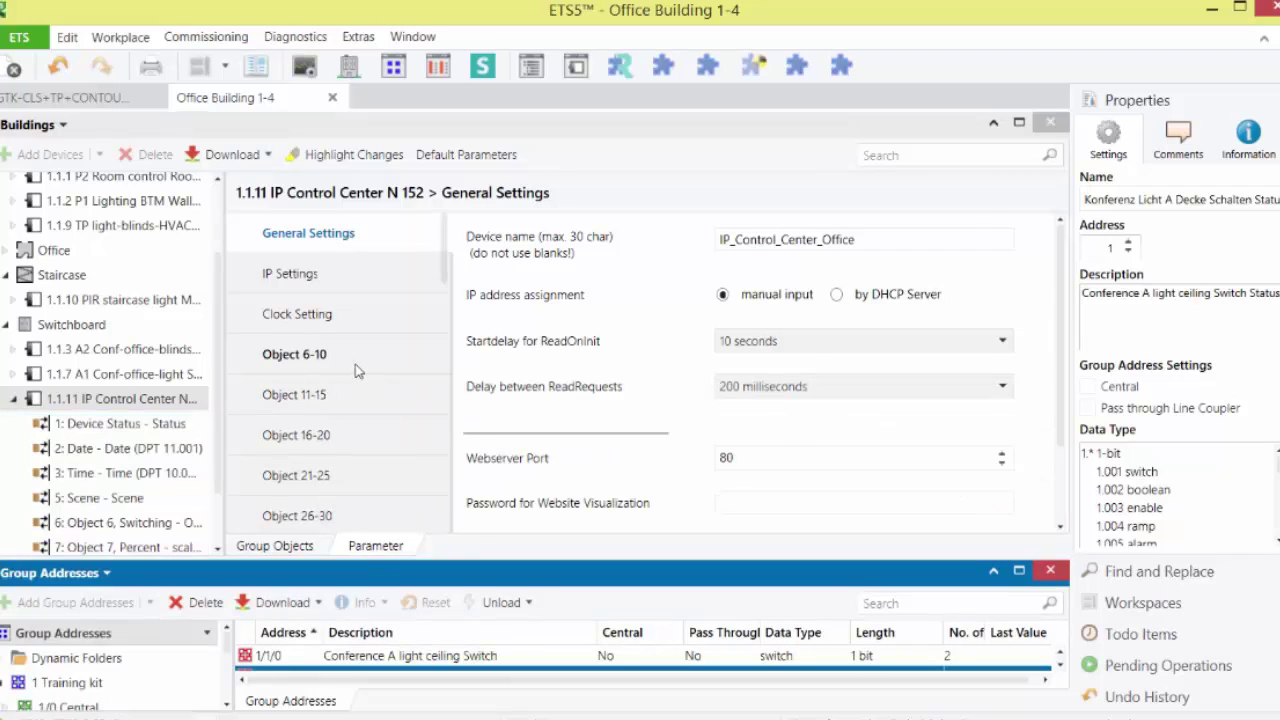
pyautogui.click(356, 371)
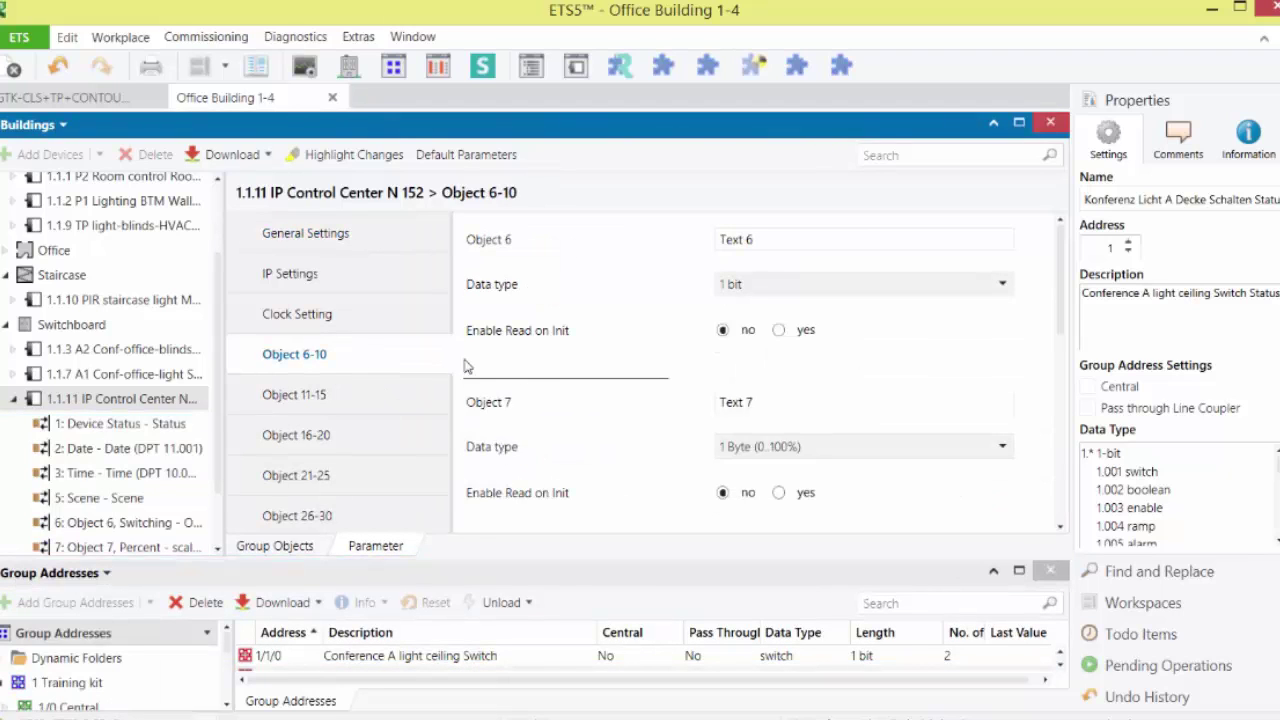
pyautogui.scroll(-5, 549, 379)
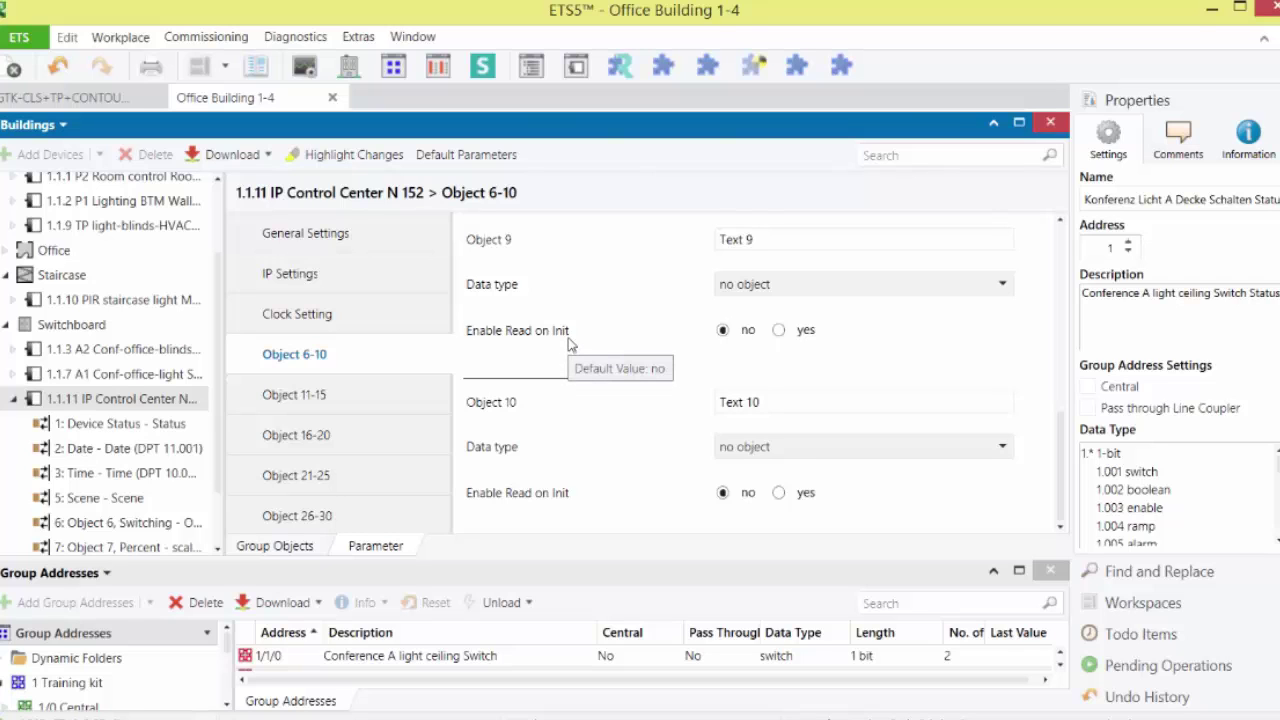
pyautogui.scroll(5, 570, 343)
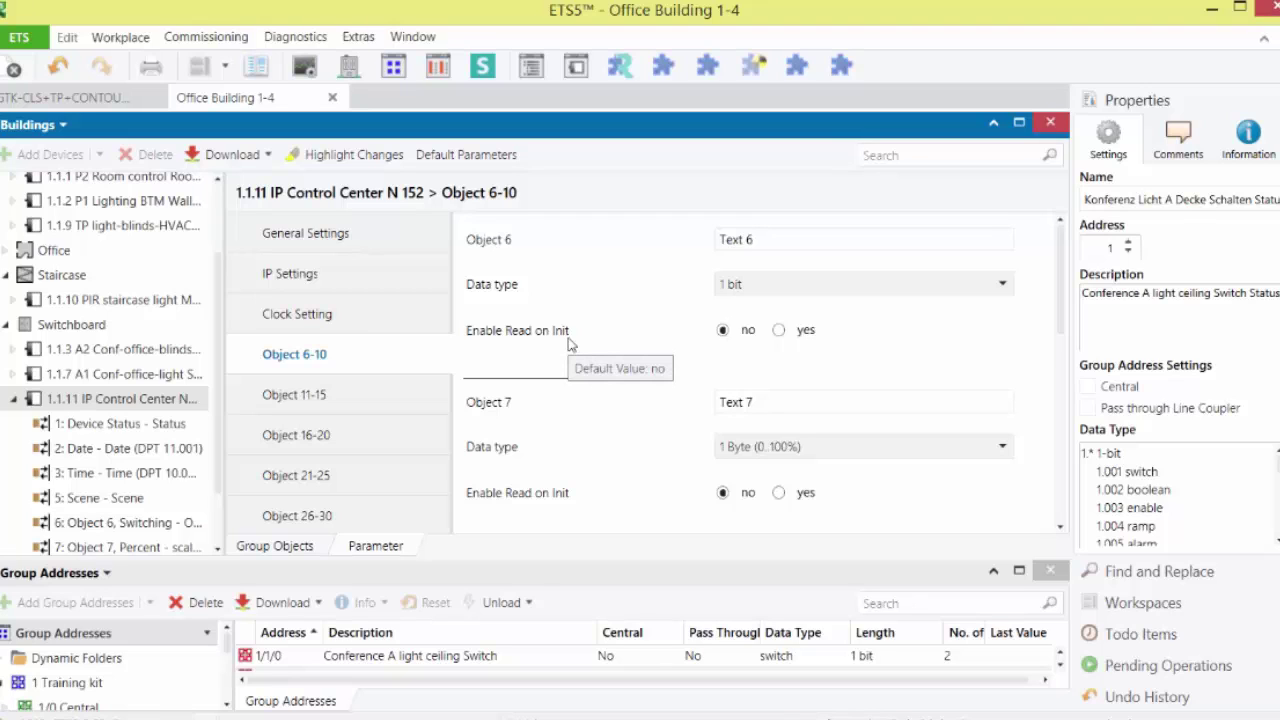
pyautogui.moveTo(764, 240); pyautogui.dragTo(706, 246)
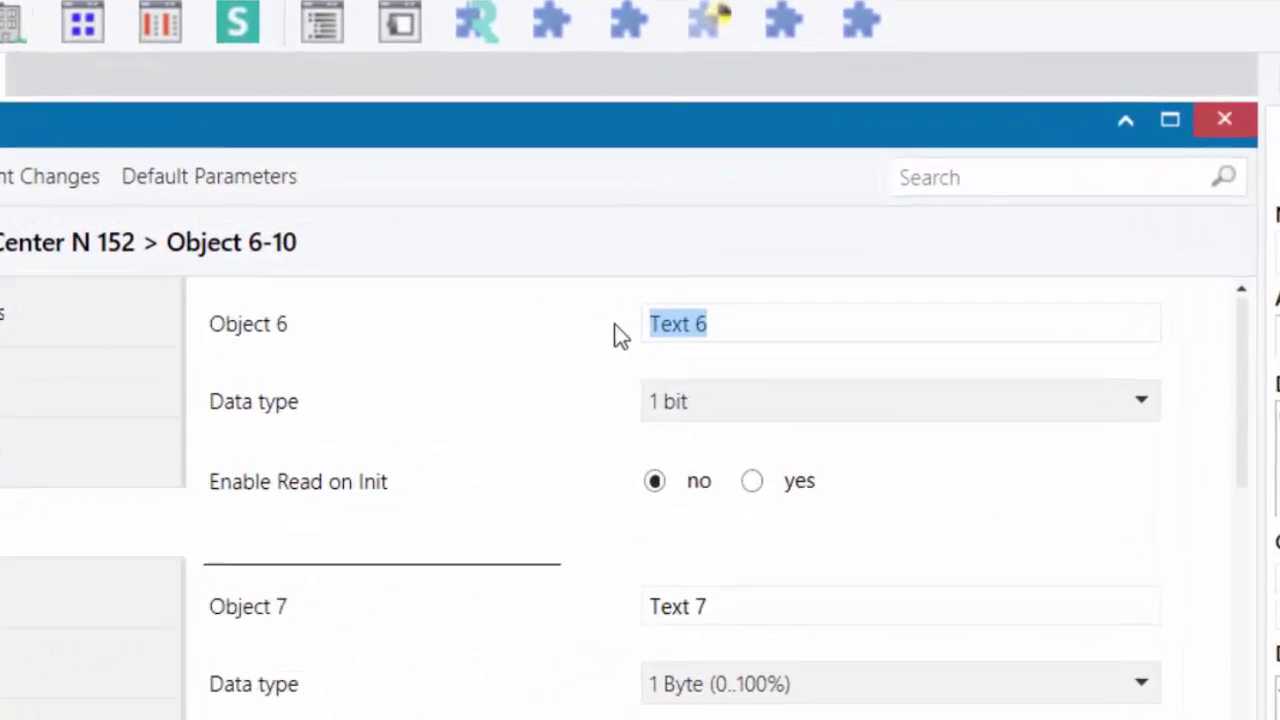
# Rename object 6 from Text 6 to Li_A_S
pyautogui.write('Li_')
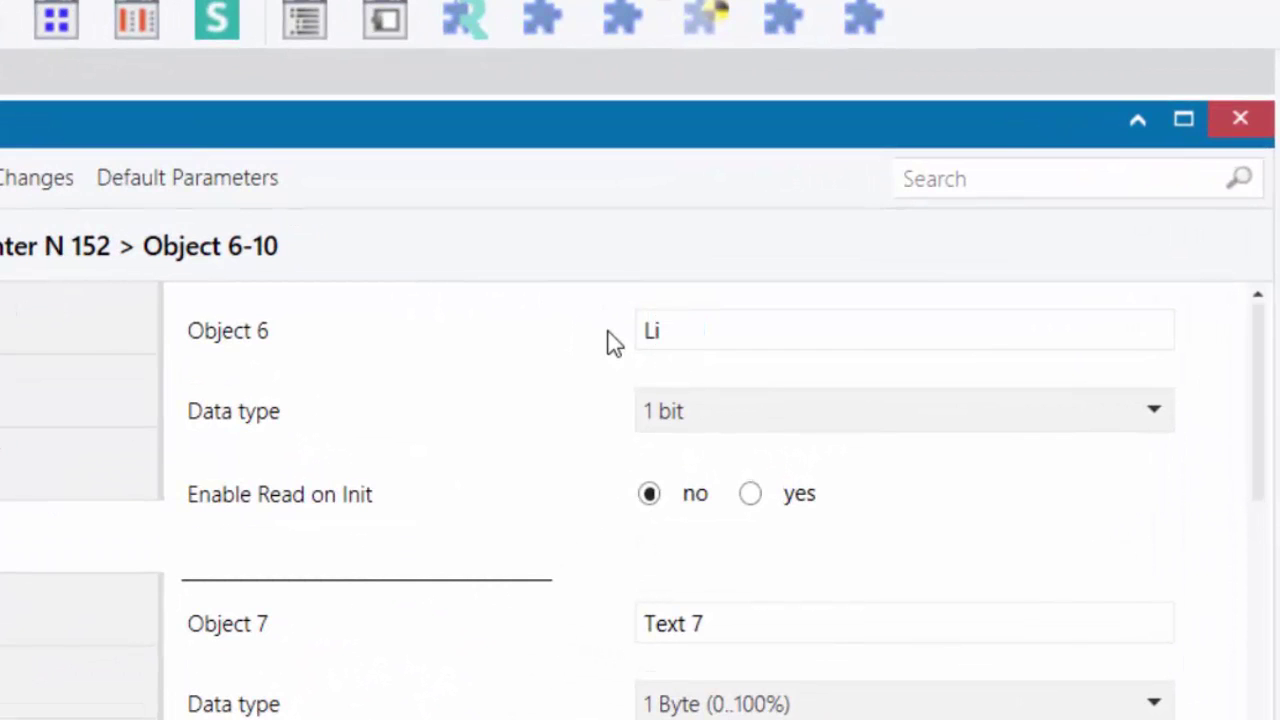
pyautogui.write('A_S')
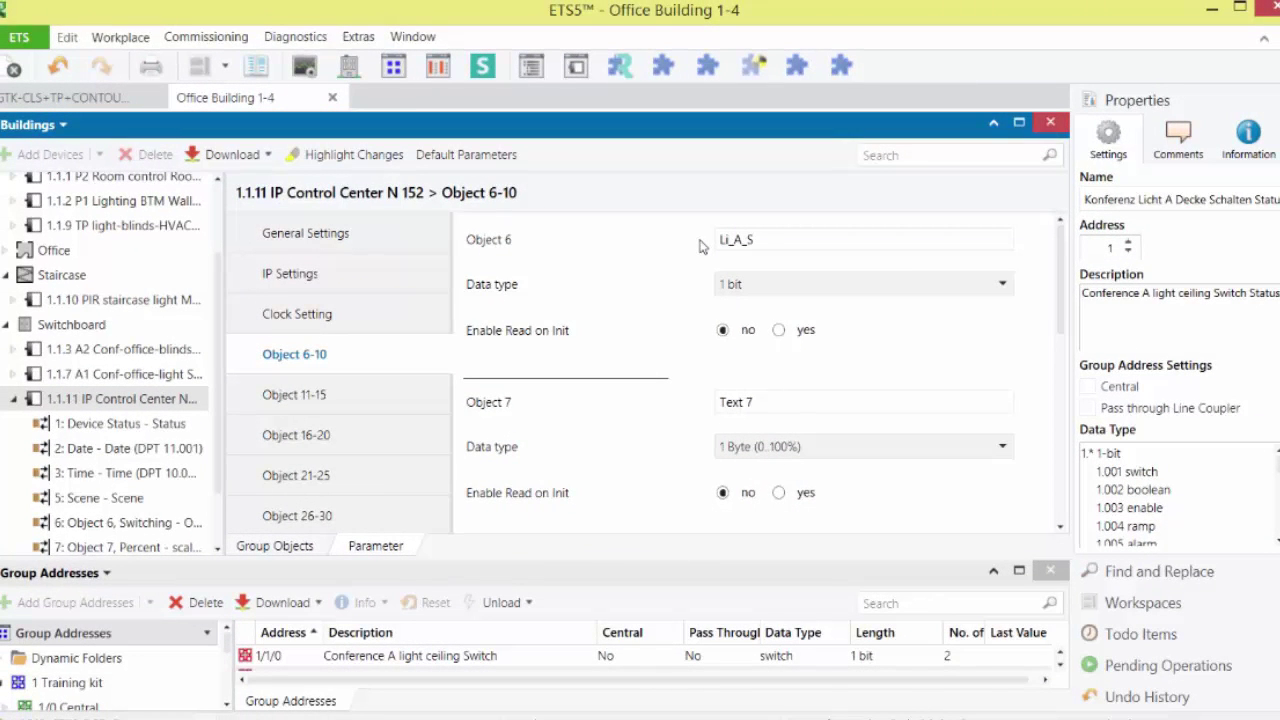
pyautogui.click(742, 287)
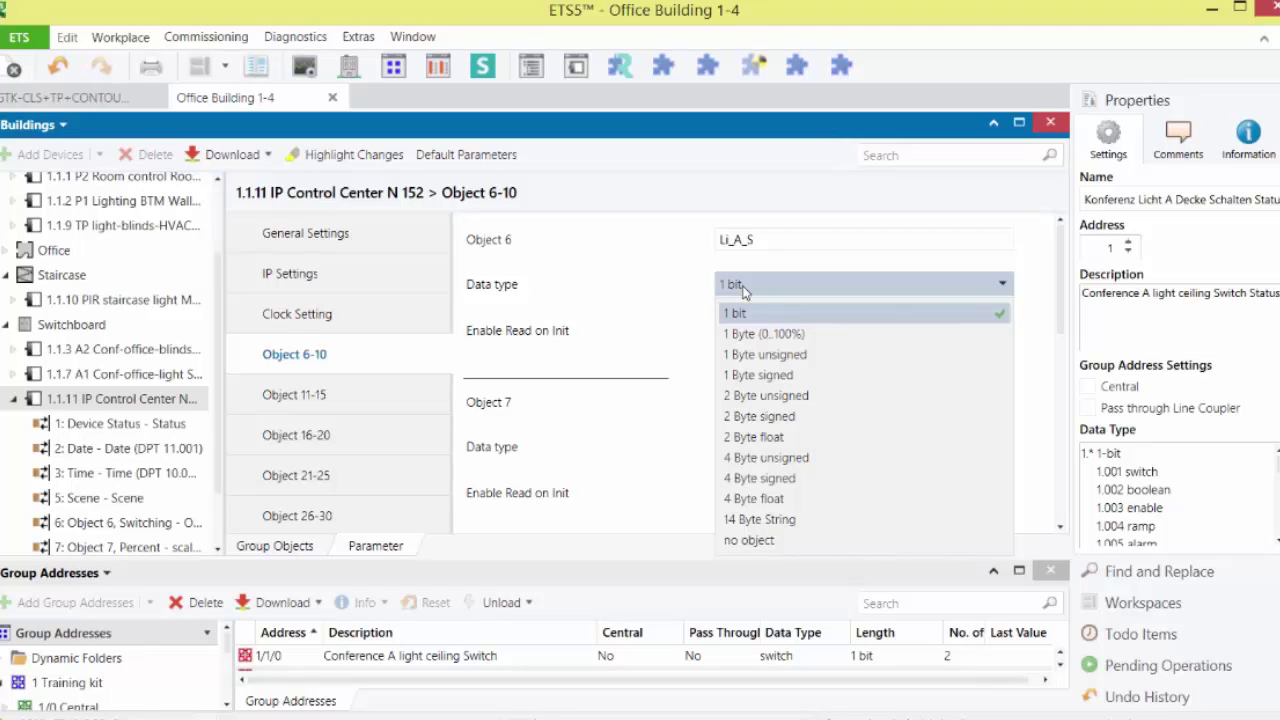
# Keep object 6's data type at 1 bit after reviewing the other available types
pyautogui.click(767, 312)
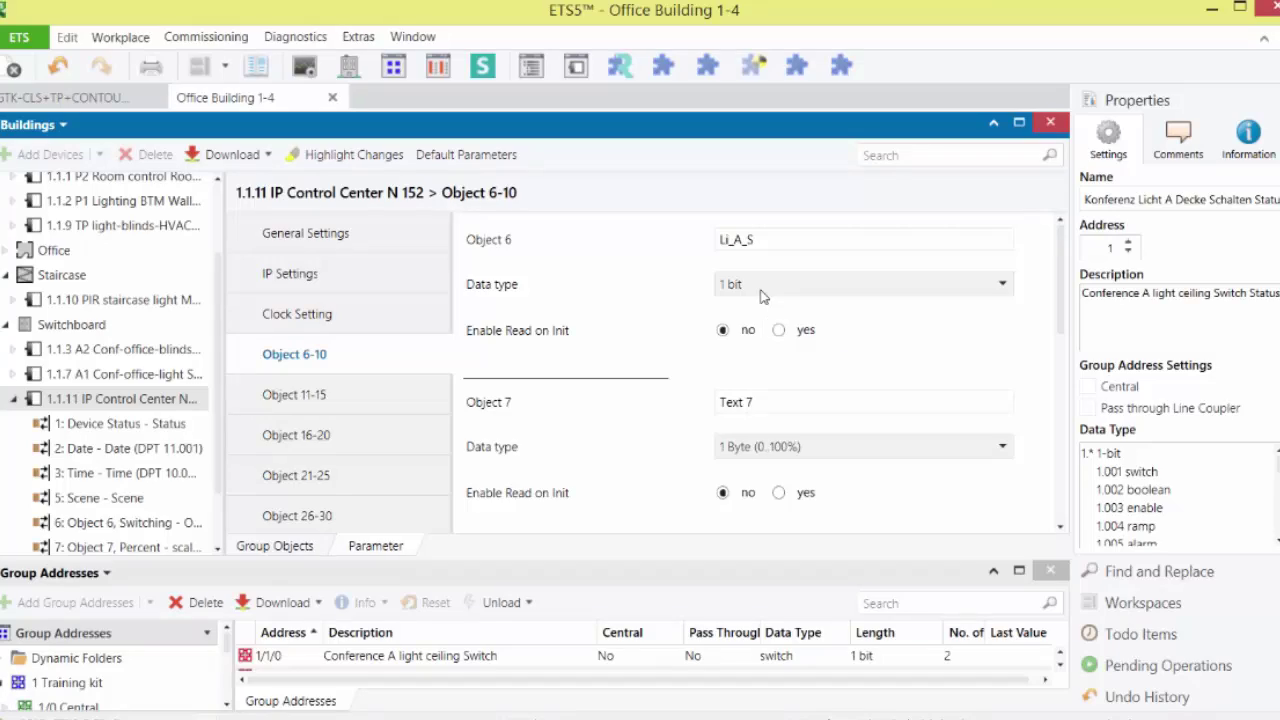
pyautogui.click(760, 290)
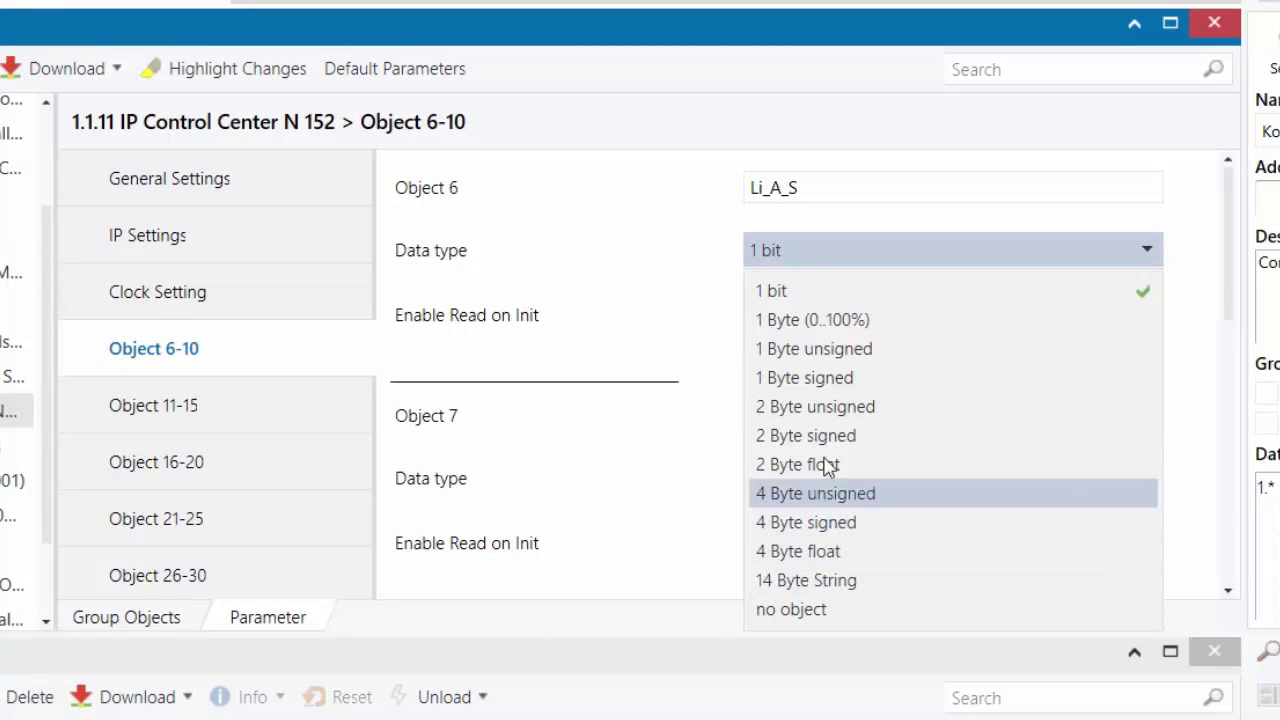
pyautogui.click(812, 292)
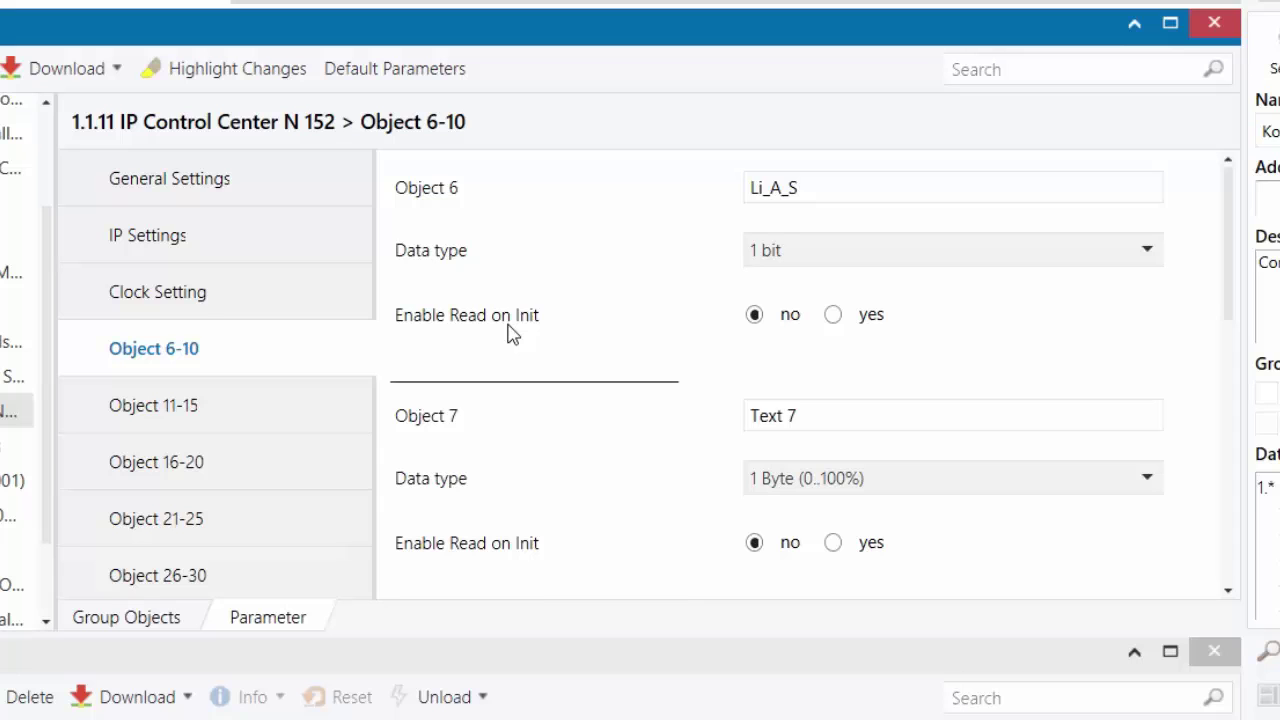
pyautogui.click(834, 316)
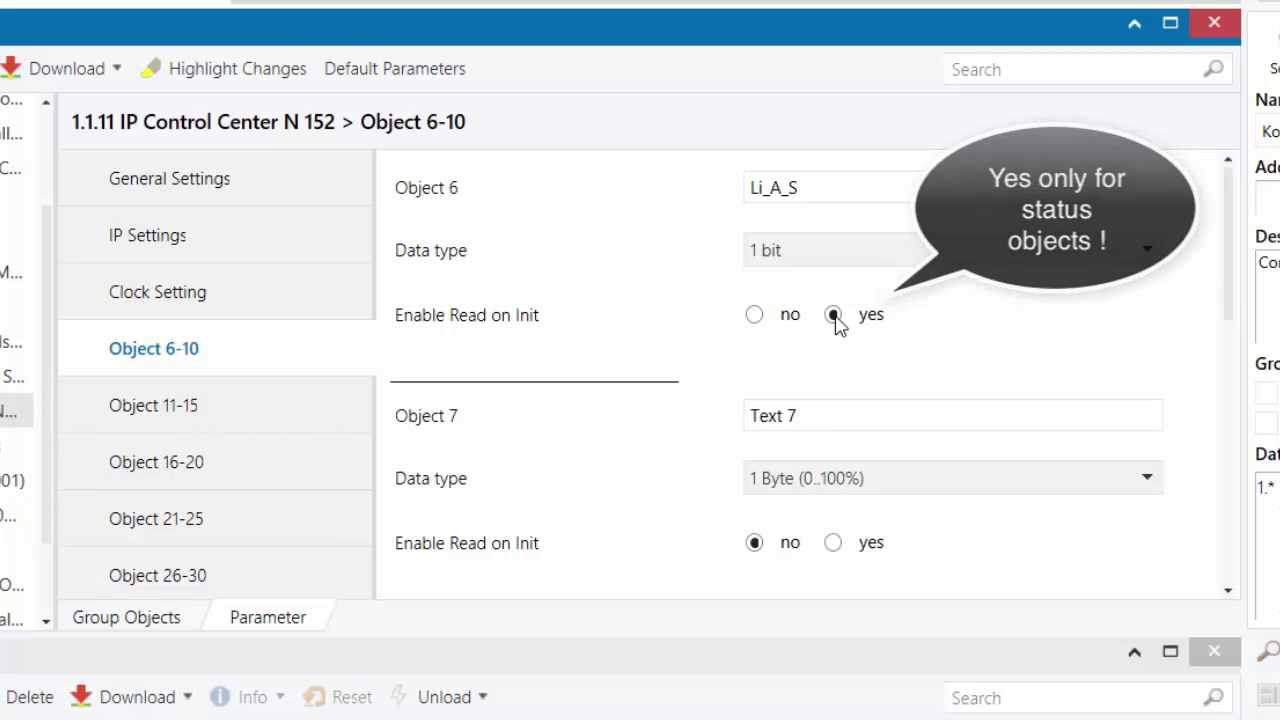
pyautogui.click(755, 315)
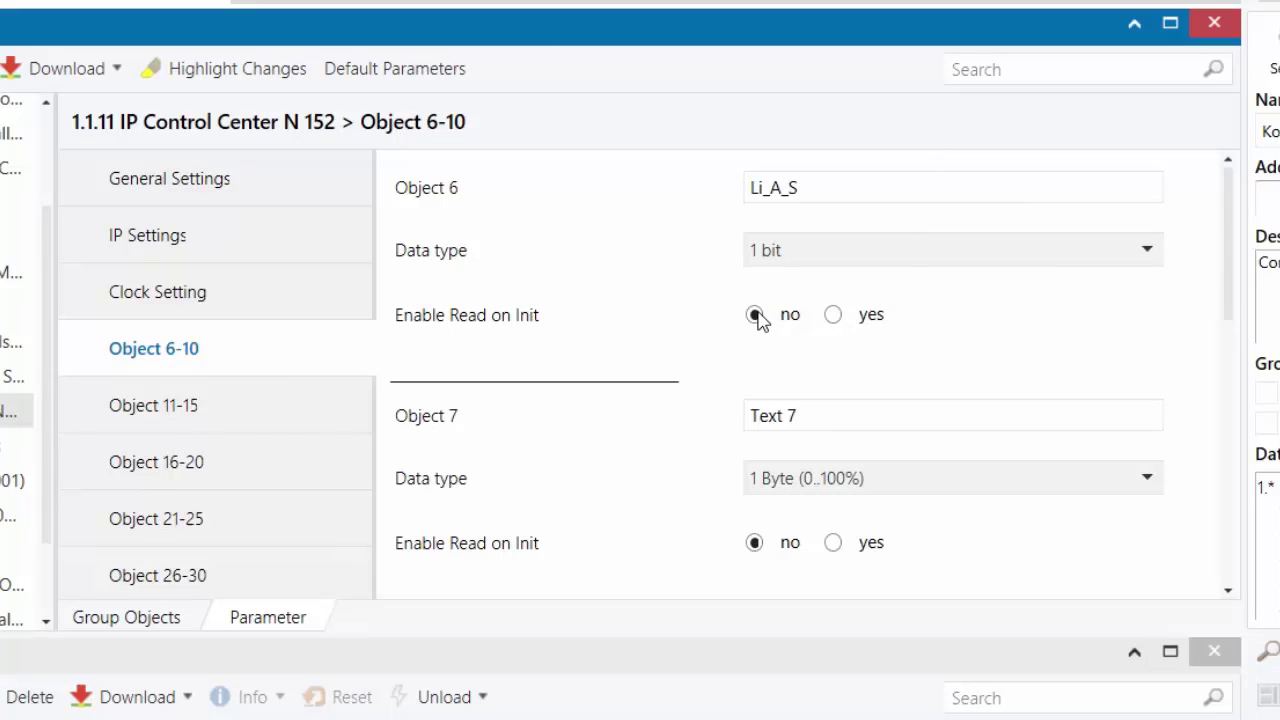